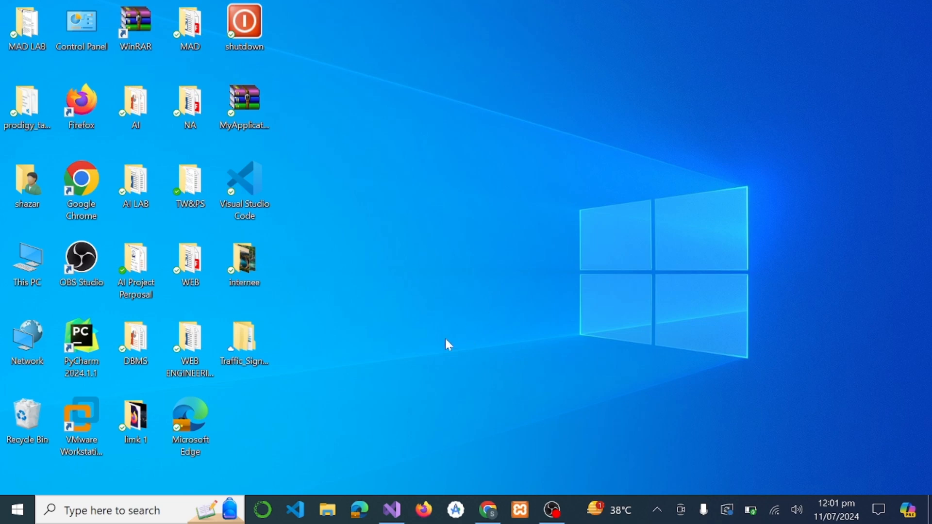
Step: Switch to Chrome, search Google for "download visual studio" and open Microsoft's Visual Studio Tools download page
{"action": "left_click", "coordinate": [487, 518]}
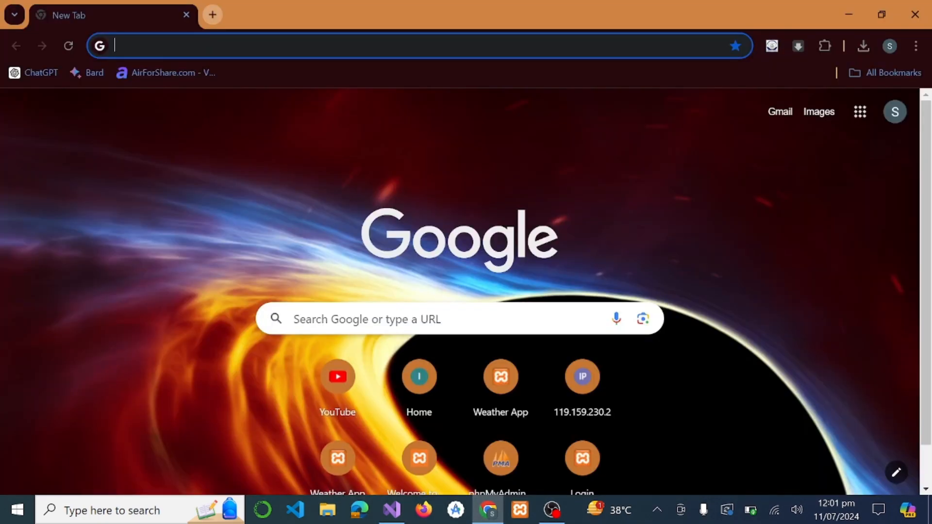
{"action": "left_click", "coordinate": [340, 318]}
{"action": "type", "text": "d"}
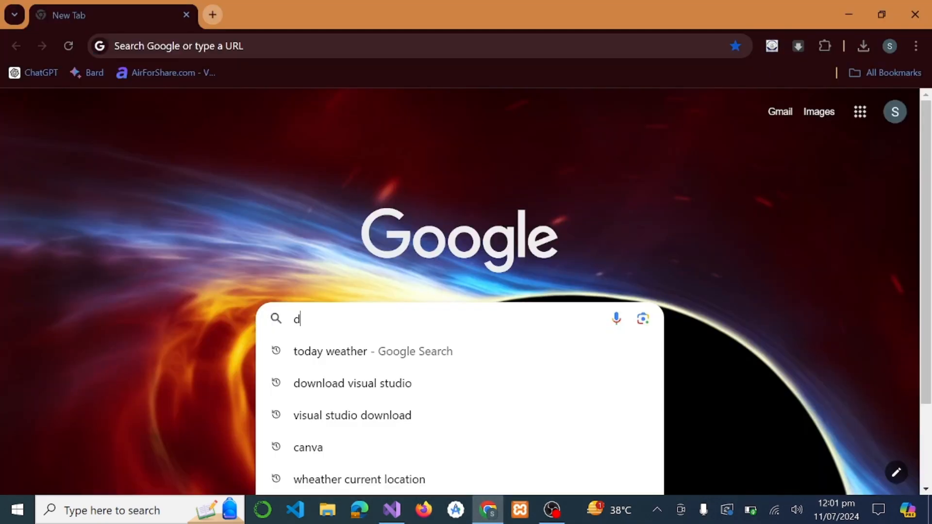
{"action": "type", "text": "ownloa"}
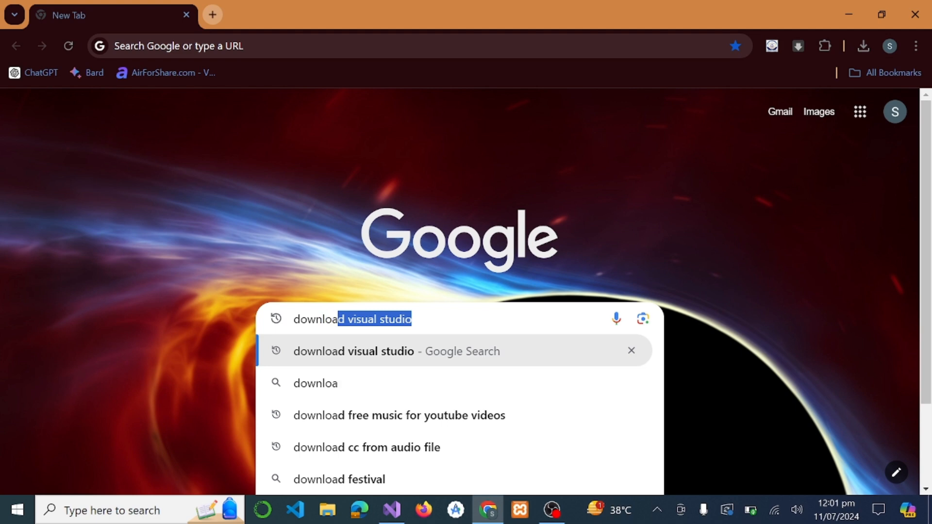
{"action": "left_click", "coordinate": [372, 361]}
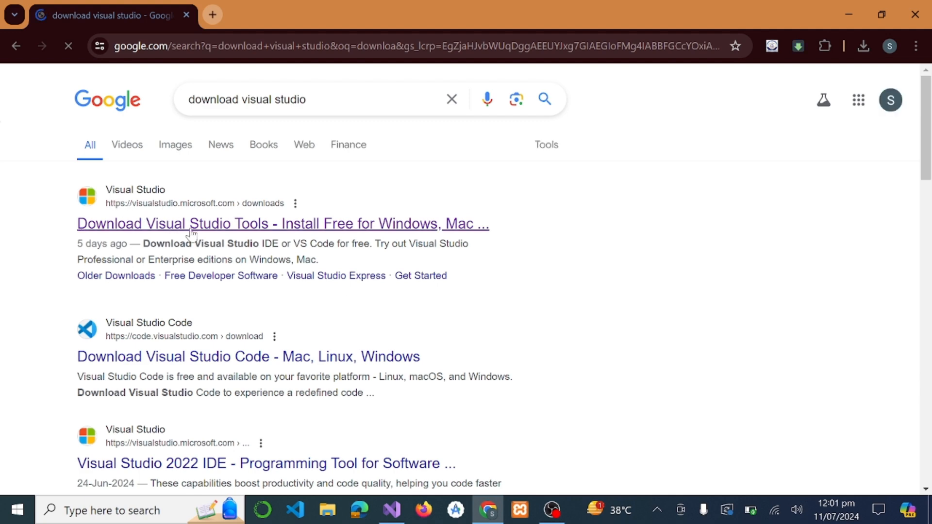
{"action": "left_click", "coordinate": [297, 228]}
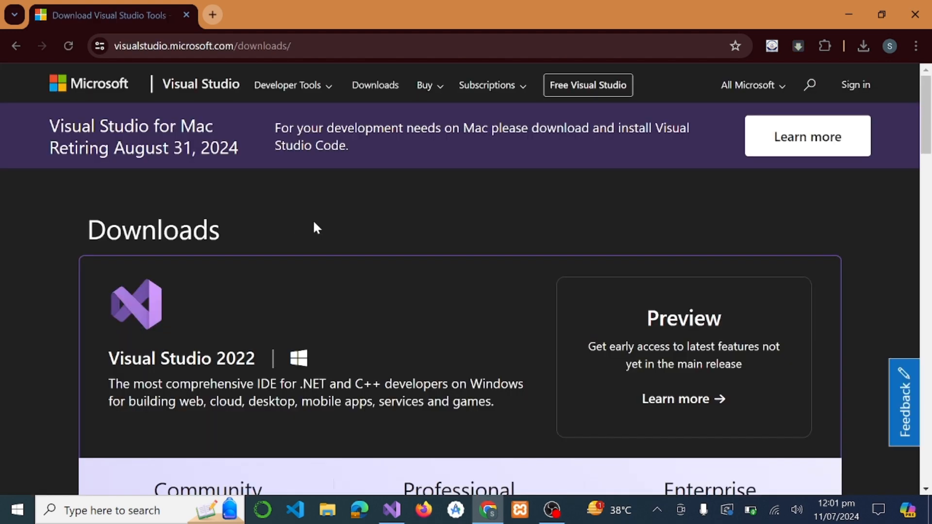
Step: In the tool-selection helper on the downloads page, select C++, C# and .NET for Windows
{"action": "scroll", "coordinate": [361, 232], "scroll_direction": "down", "scroll_amount": 4}
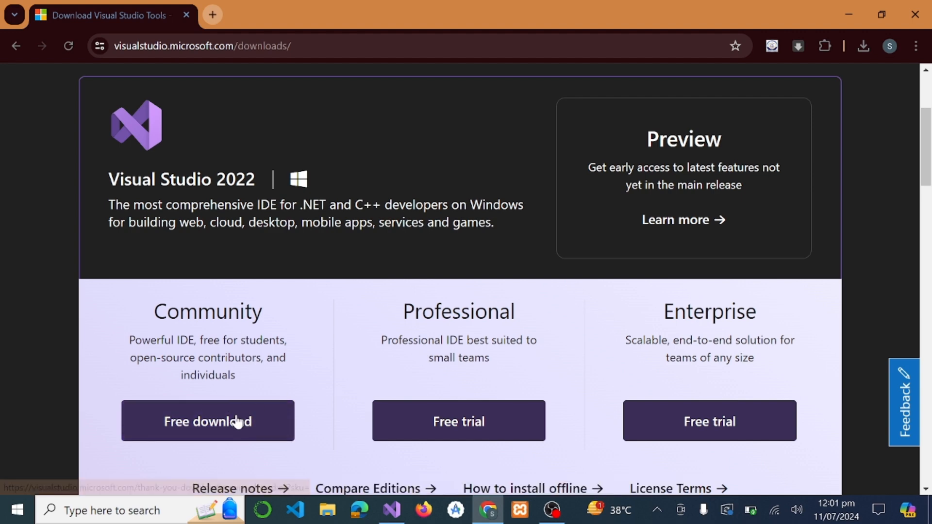
{"action": "scroll", "coordinate": [240, 418], "scroll_direction": "down", "scroll_amount": 5}
{"action": "scroll", "coordinate": [294, 253], "scroll_direction": "up", "scroll_amount": 2}
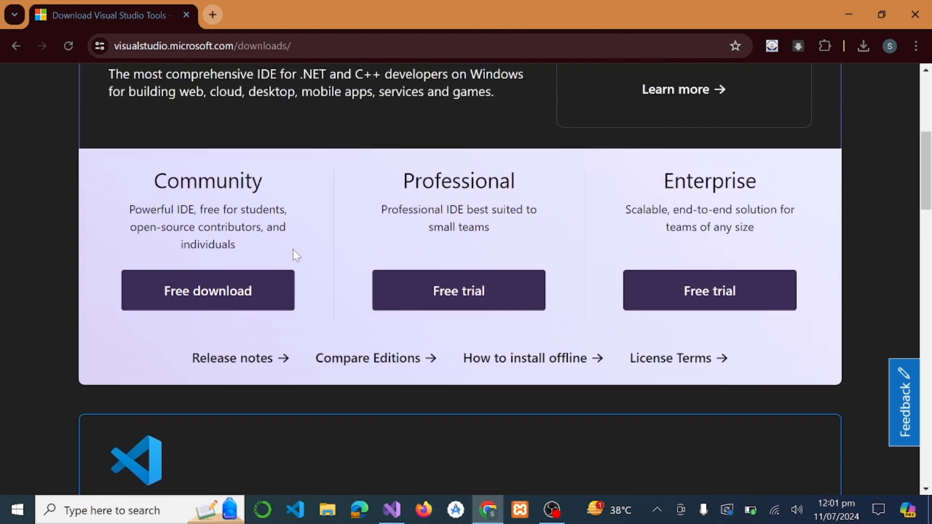
{"action": "scroll", "coordinate": [294, 252], "scroll_direction": "down", "scroll_amount": 2}
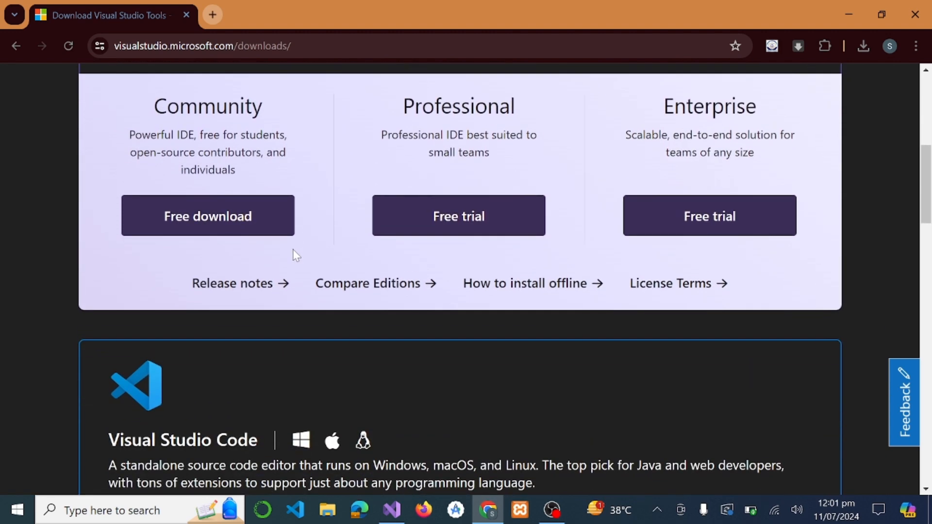
{"action": "scroll", "coordinate": [293, 249], "scroll_direction": "down", "scroll_amount": 4}
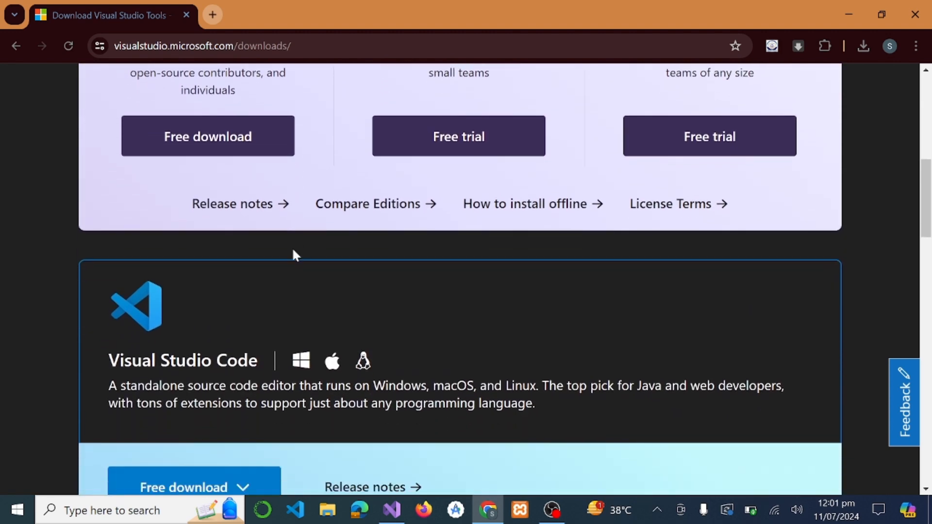
{"action": "scroll", "coordinate": [293, 249], "scroll_direction": "down", "scroll_amount": 10}
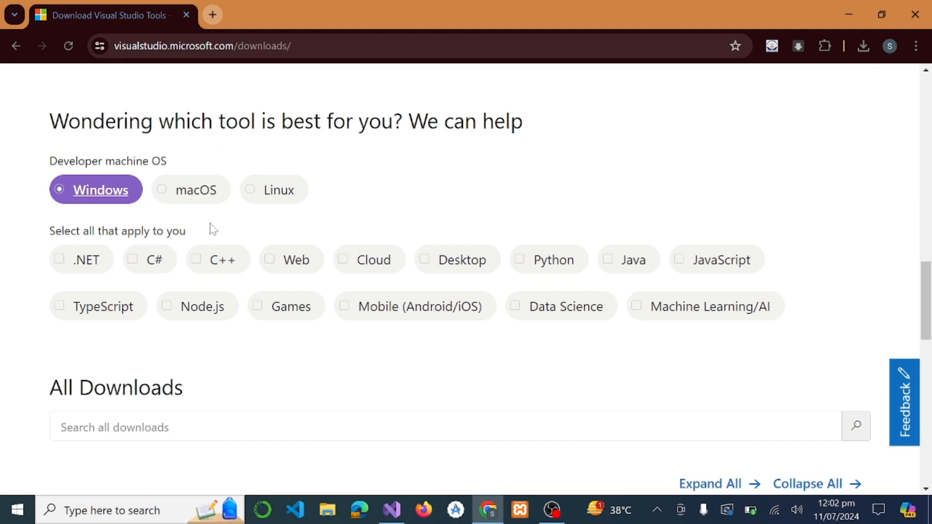
{"action": "left_click", "coordinate": [202, 265]}
{"action": "left_click", "coordinate": [148, 261]}
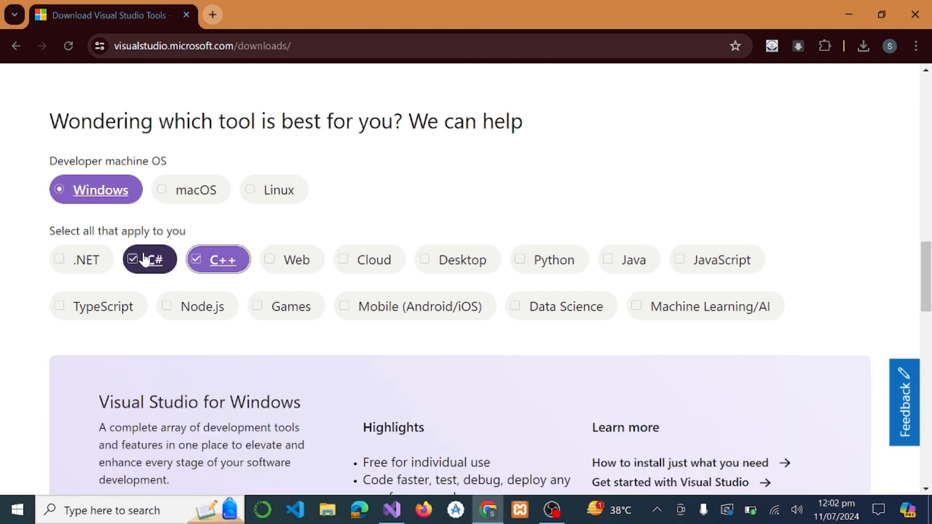
{"action": "left_click", "coordinate": [58, 260]}
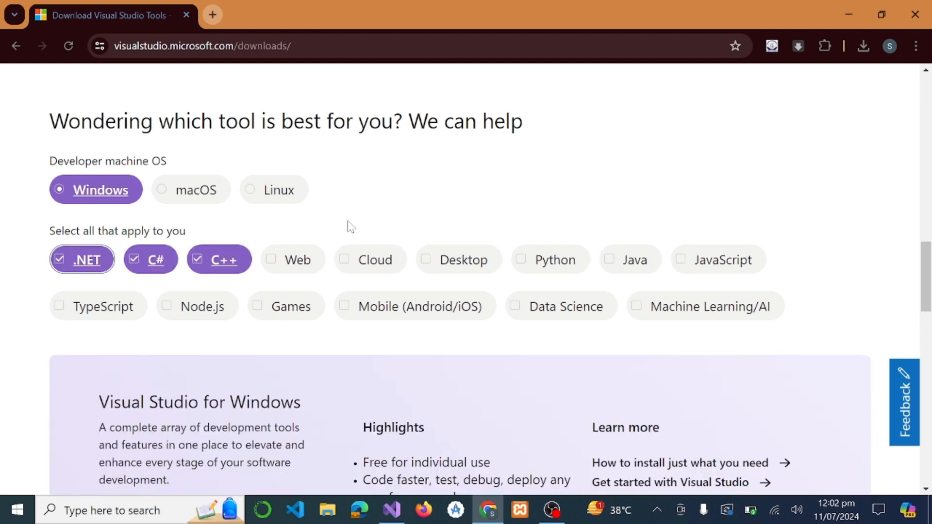
Step: Download the Community 2022 edition of Visual Studio for Windows
{"action": "scroll", "coordinate": [348, 222], "scroll_direction": "down", "scroll_amount": 3}
{"action": "scroll", "coordinate": [348, 222], "scroll_direction": "down", "scroll_amount": 2}
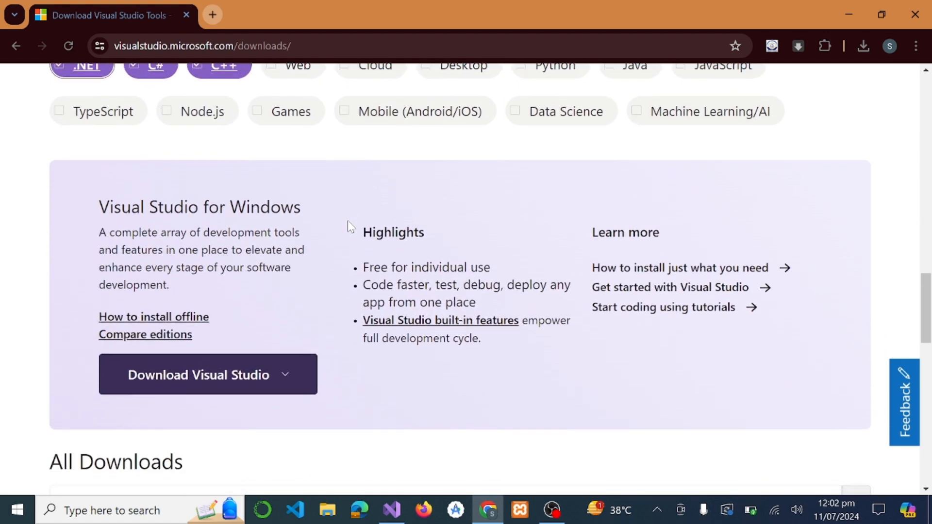
{"action": "left_click", "coordinate": [277, 368]}
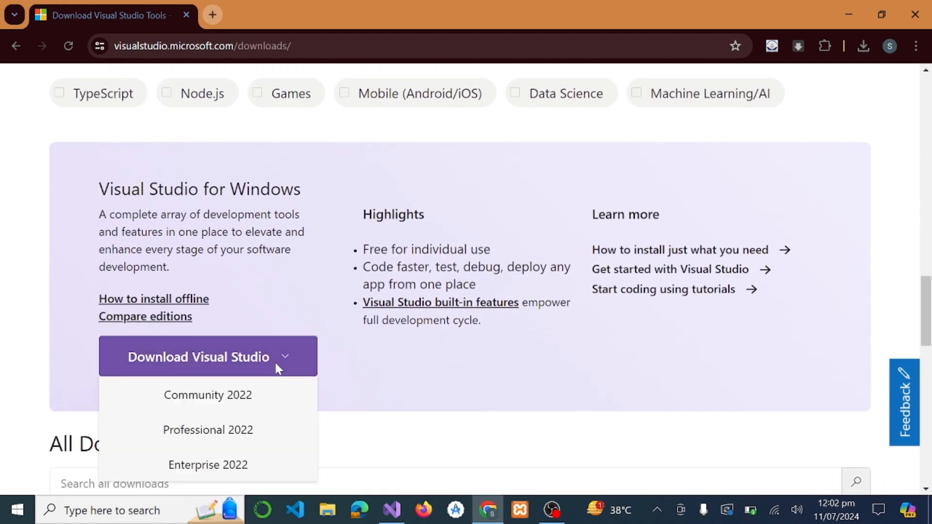
{"action": "left_click", "coordinate": [212, 403]}
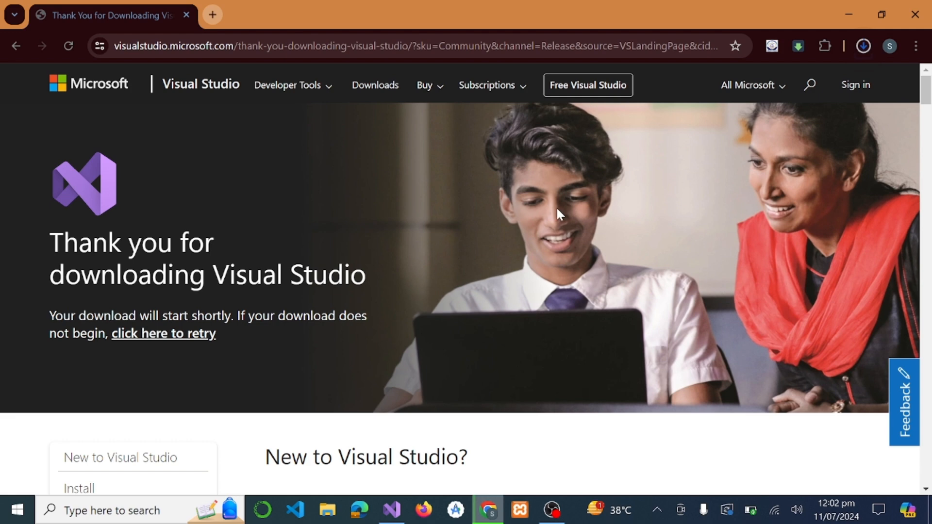
Step: Launch the downloaded VisualStudioSetup (3).exe from the recent downloads and minimize the browser
{"action": "left_click", "coordinate": [863, 45]}
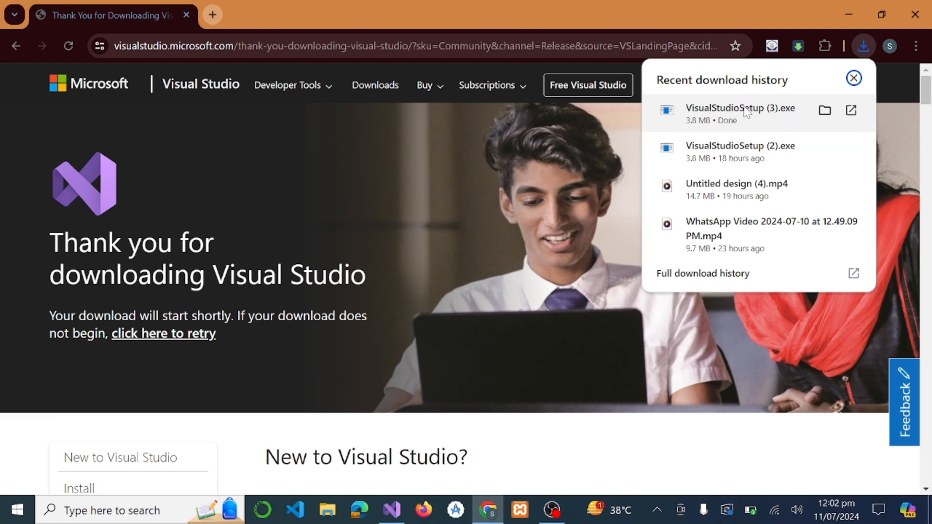
{"action": "left_click", "coordinate": [732, 113]}
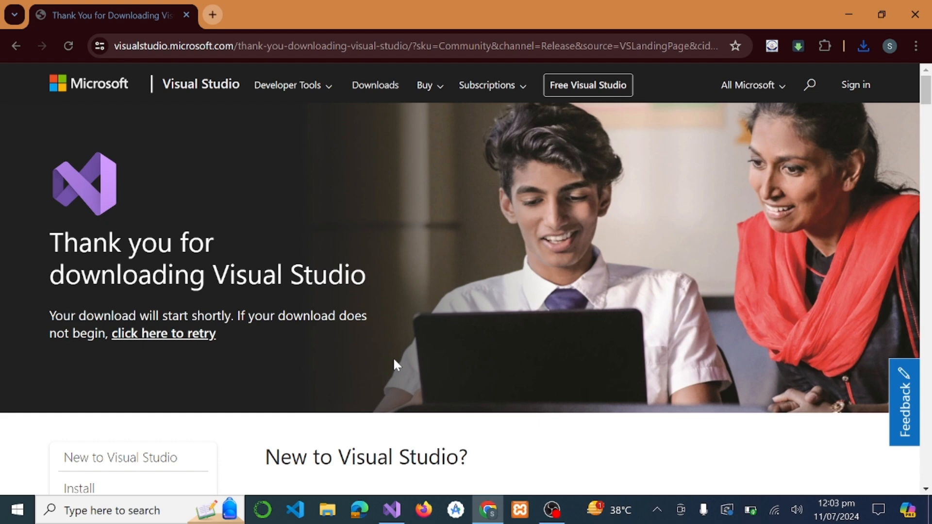
{"action": "left_click", "coordinate": [856, 2]}
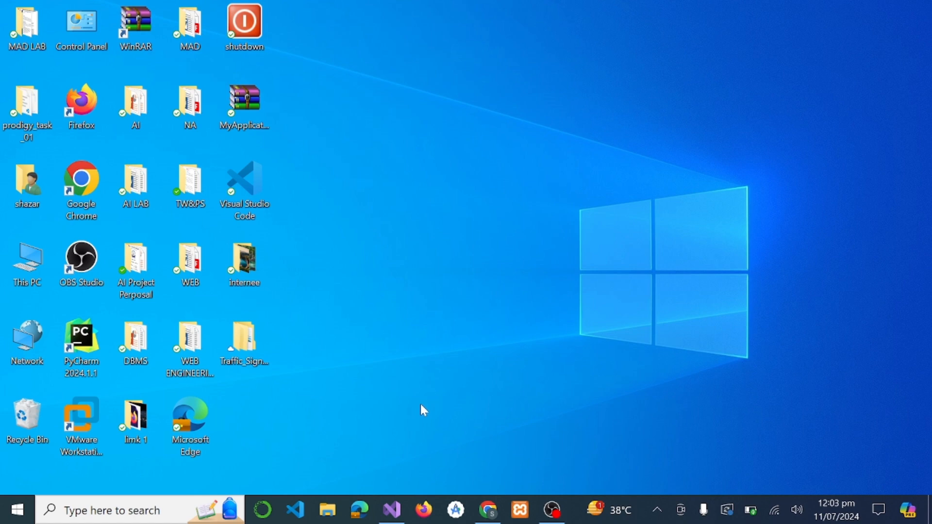
Step: Switch to Visual Studio 2022 and start a new project from the C++ Empty Project template
{"action": "left_click", "coordinate": [392, 510]}
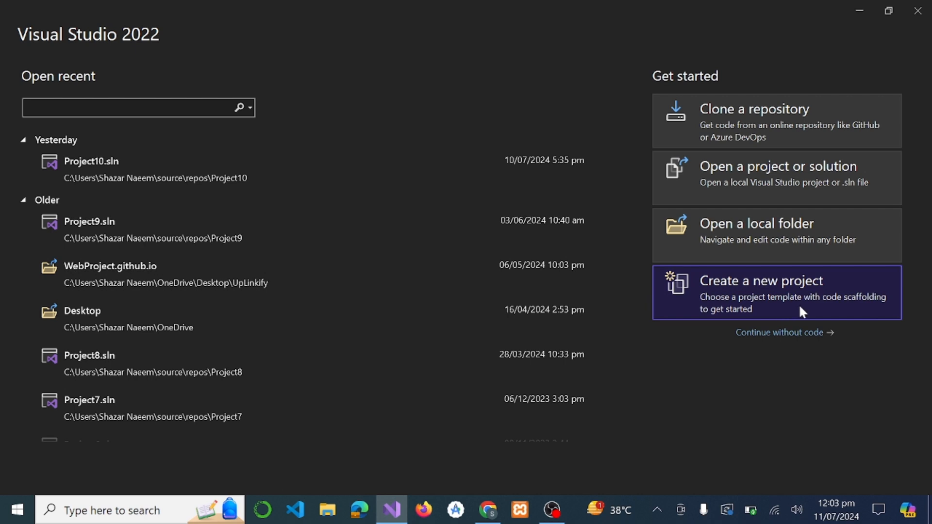
{"action": "left_click", "coordinate": [782, 293]}
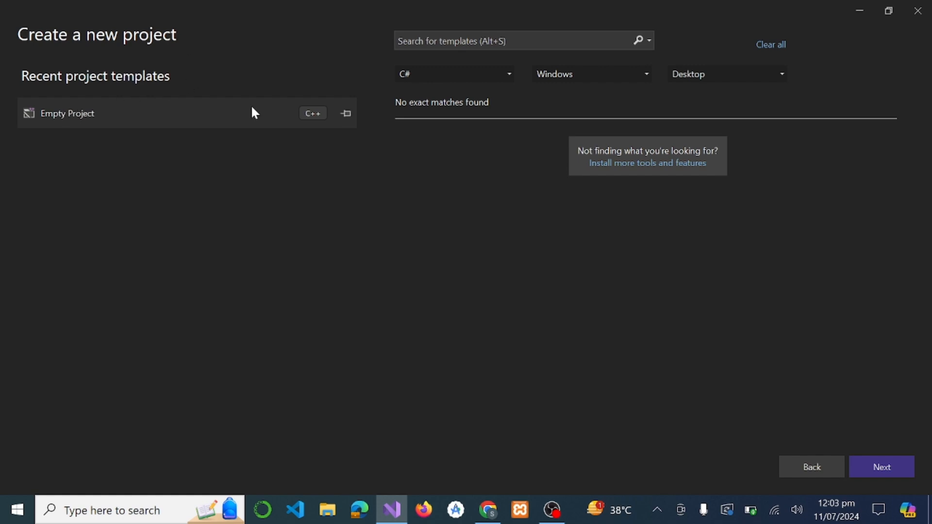
{"action": "left_click", "coordinate": [183, 108]}
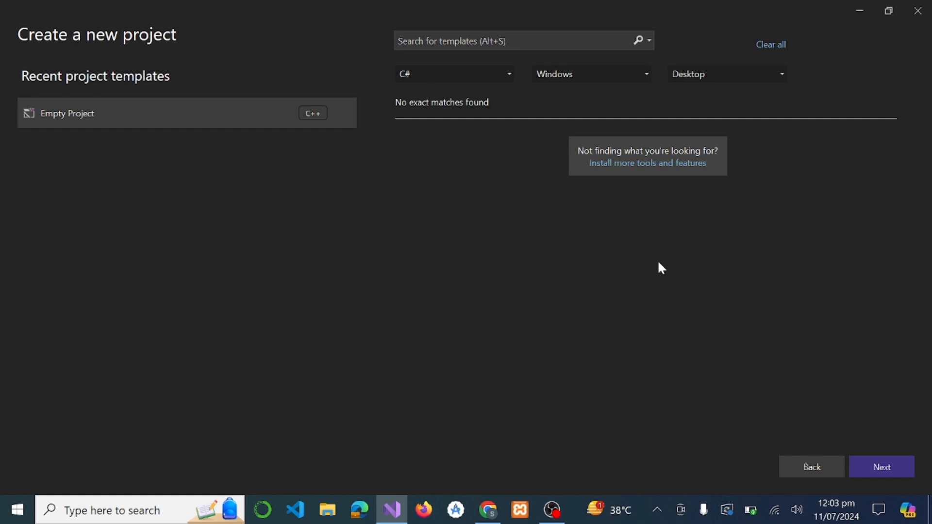
{"action": "left_click", "coordinate": [873, 470]}
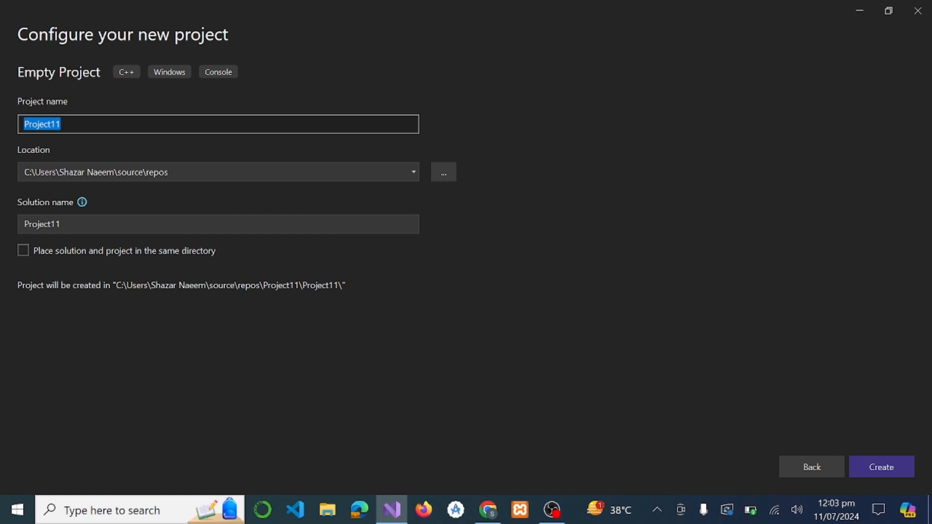
Step: Name the new project "myproject" and create it in the default location
{"action": "left_click", "coordinate": [61, 124]}
{"action": "key", "text": "BackSpace"}
{"action": "key", "text": "BackSpace"}
{"action": "key", "text": "BackSpace"}
{"action": "key", "text": "BackSpace"}
{"action": "key", "text": "BackSpace"}
{"action": "key", "text": "BackSpace"}
{"action": "key", "text": "BackSpace"}
{"action": "key", "text": "BackSpace"}
{"action": "key", "text": "BackSpace"}
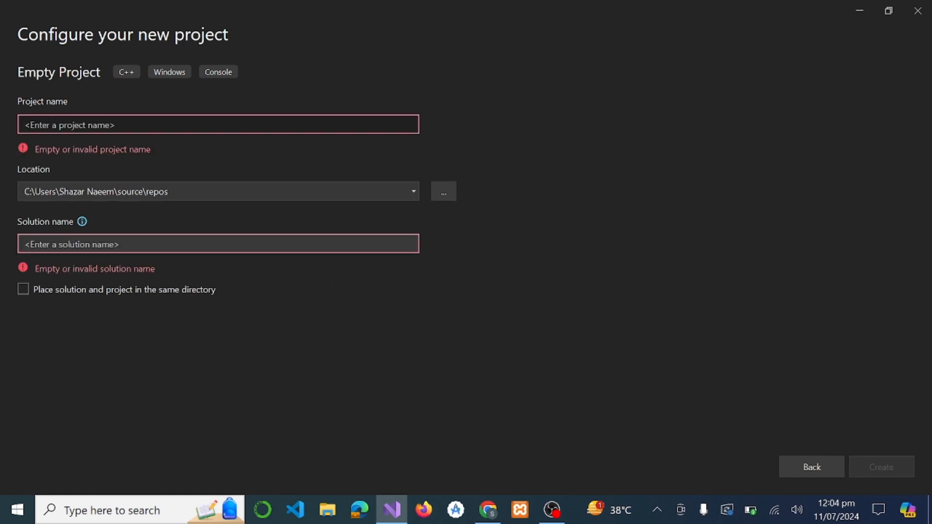
{"action": "type", "text": "myp"}
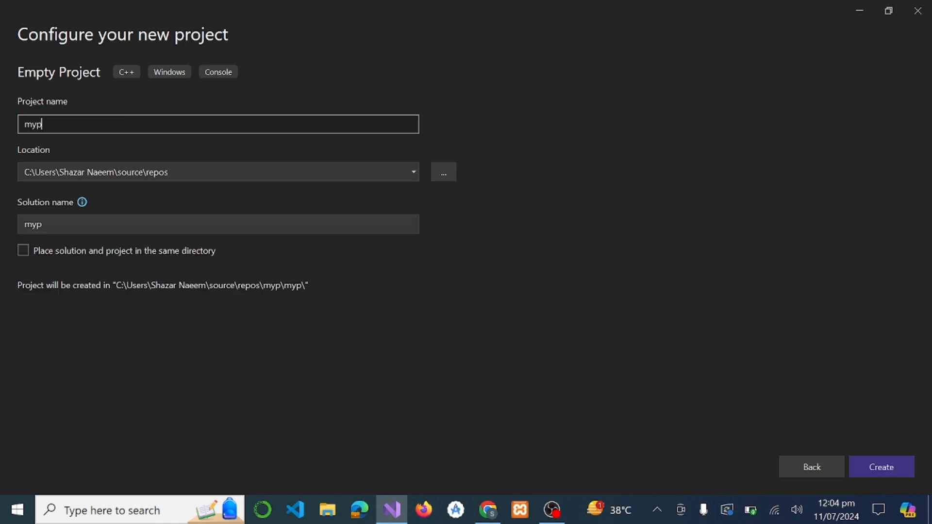
{"action": "type", "text": "roject"}
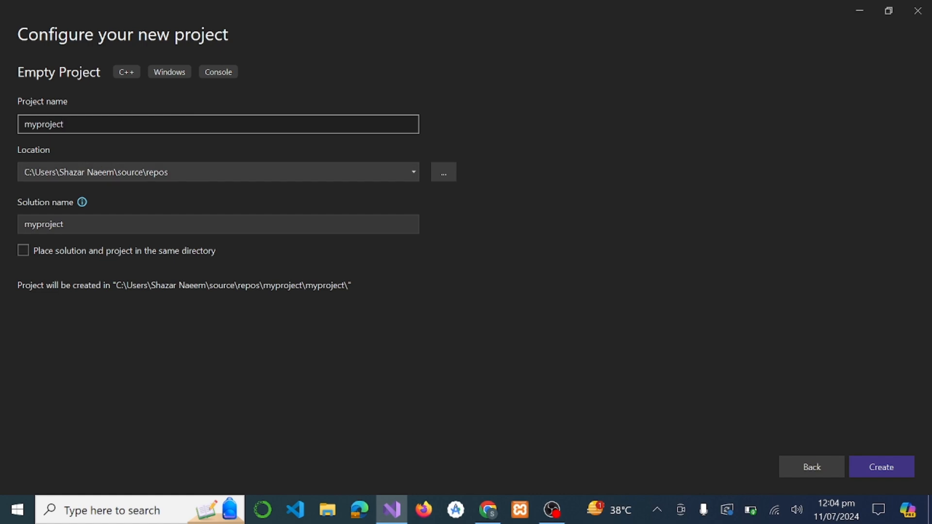
{"action": "left_click", "coordinate": [875, 469]}
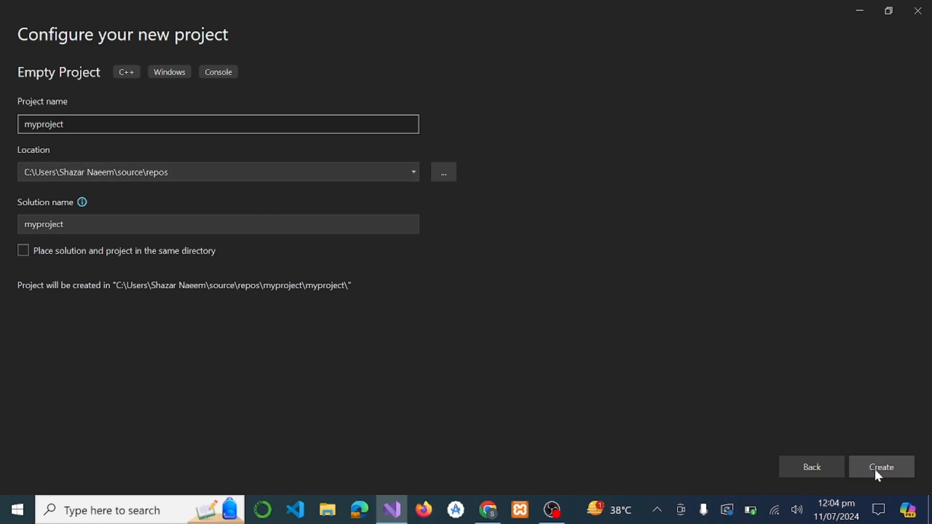
{"action": "left_click", "coordinate": [878, 464]}
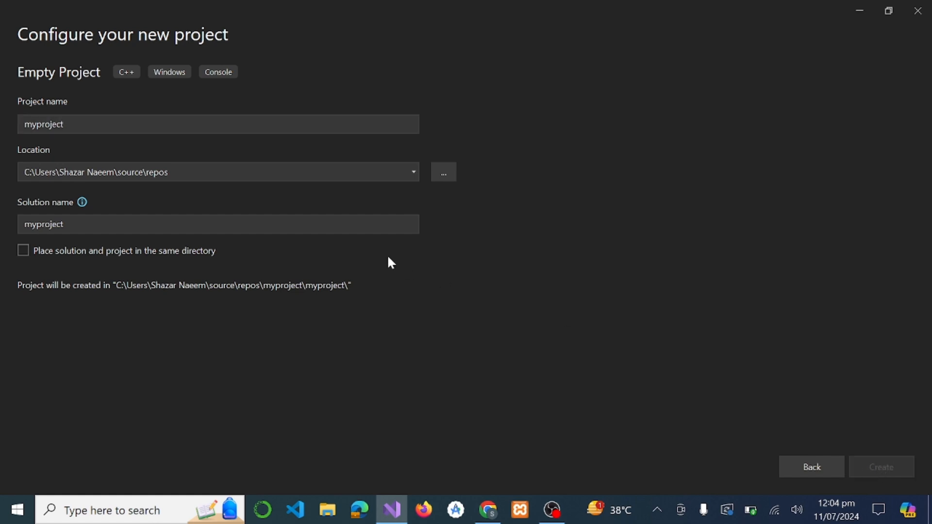